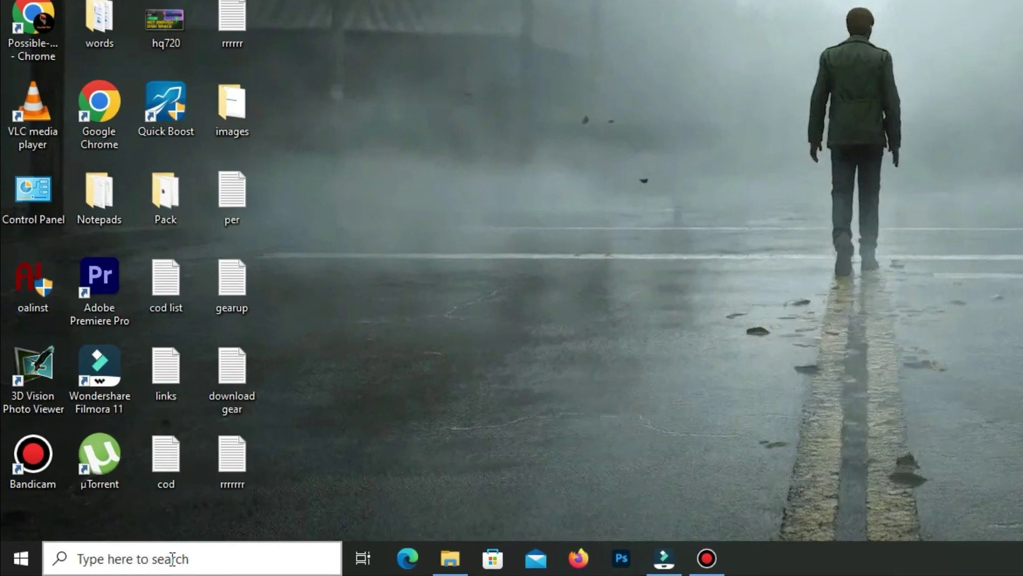
# Step: Search the Start menu for 'gearup booster' to bring up the GearUP Booster app
pyautogui.click(105, 565)
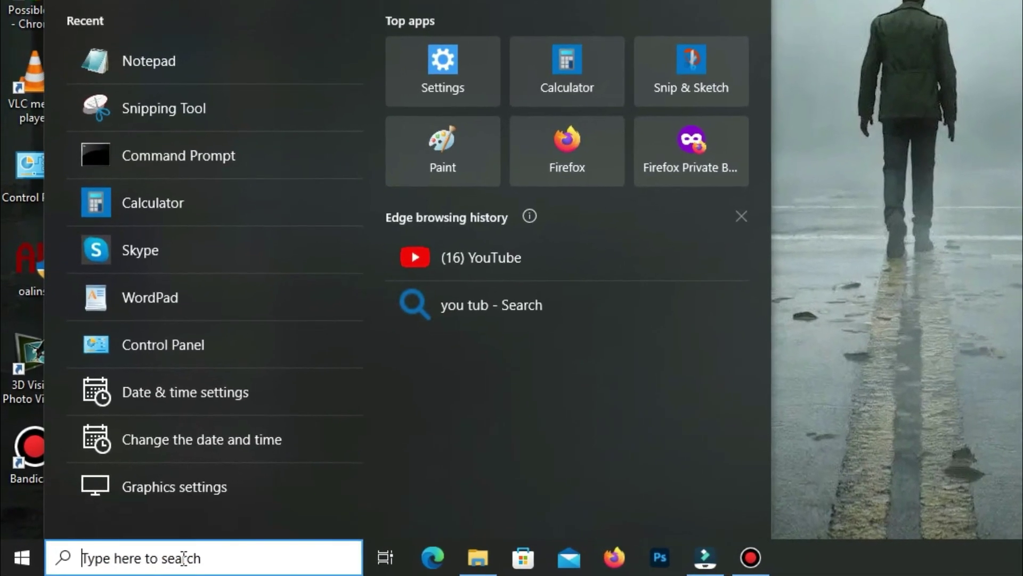
pyautogui.write('gearup b')
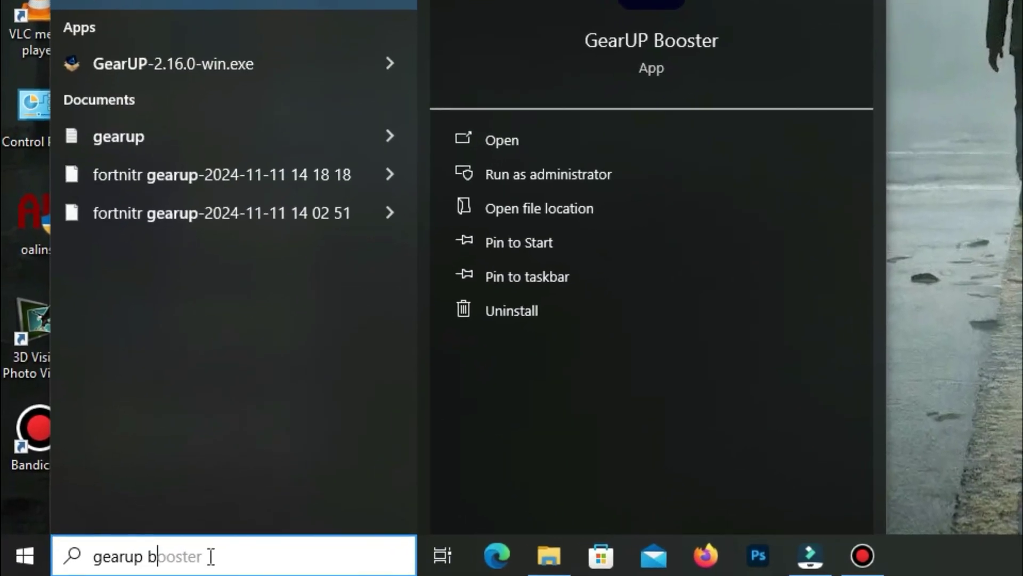
pyautogui.write('ooster')
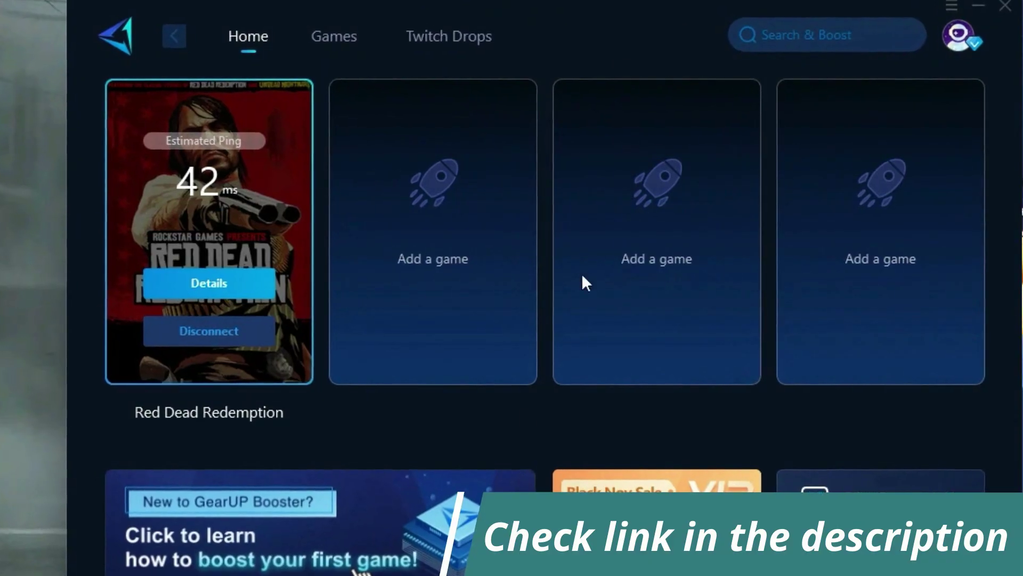
# Step: Open the Red Dead Redemption details page from its Home tab card
pyautogui.click(229, 287)
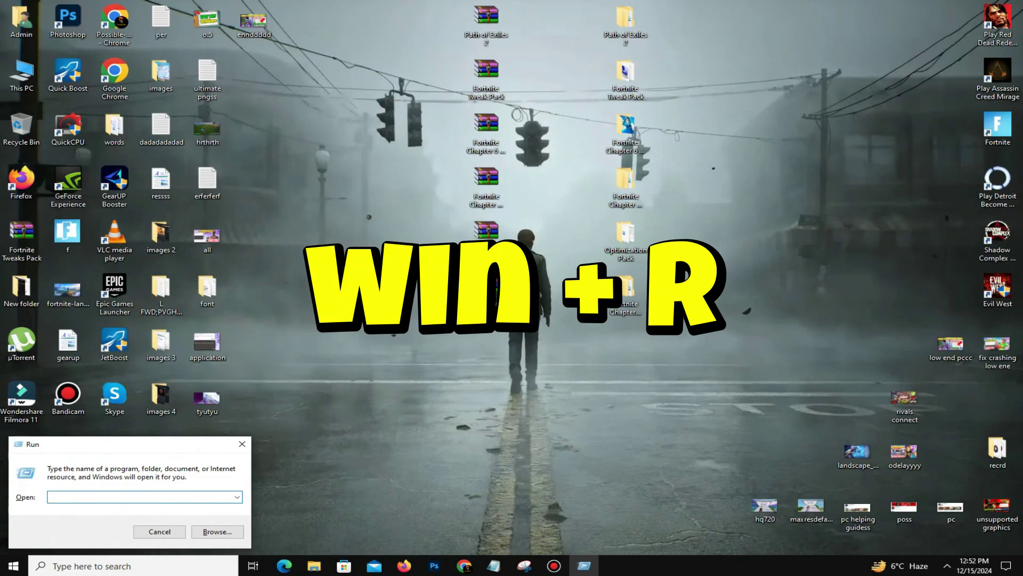
# Step: Open the C:\Windows\Prefetch folder via Run and select all nine prefetch files
pyautogui.write('prefetch')
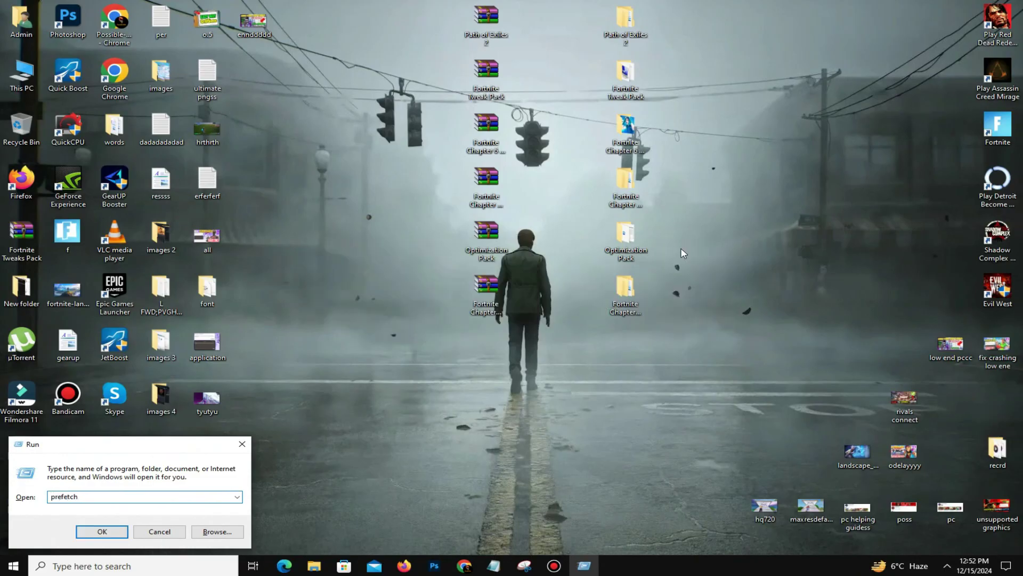
pyautogui.press('Return')
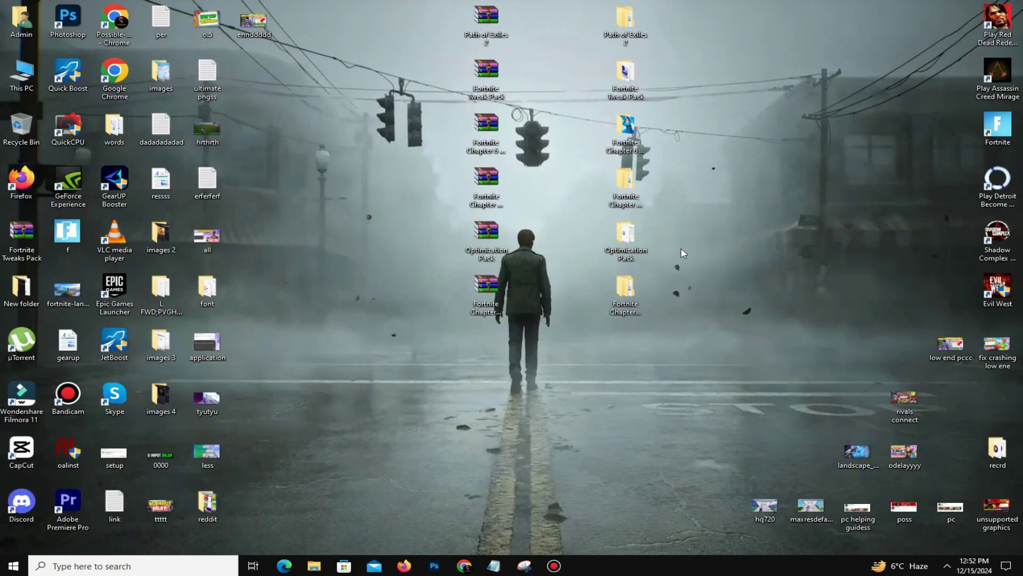
pyautogui.hotkey('ctrl', 'a')
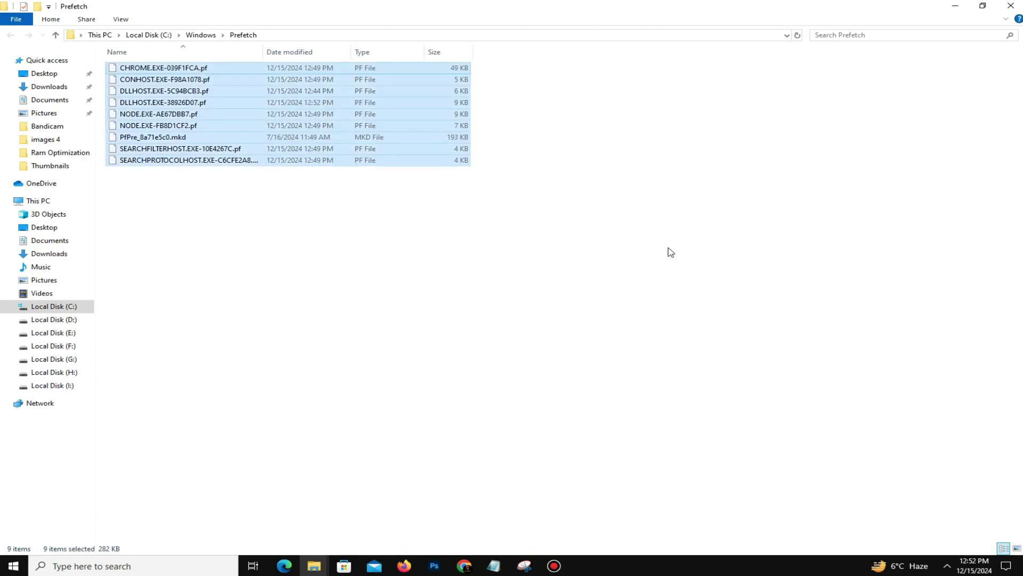
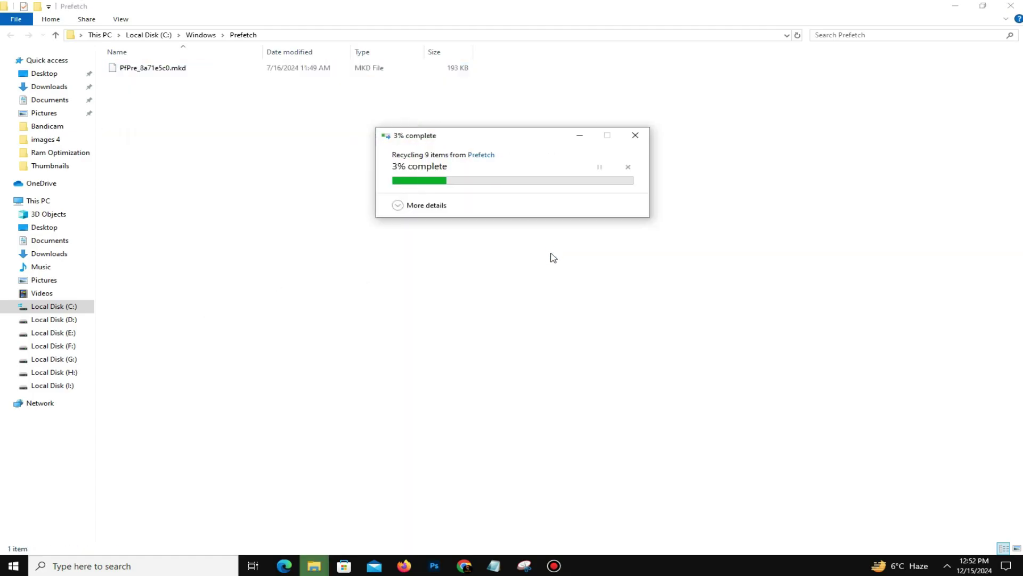
# Step: Close the Prefetch folder window once its files have been recycled
pyautogui.click(1011, 5)
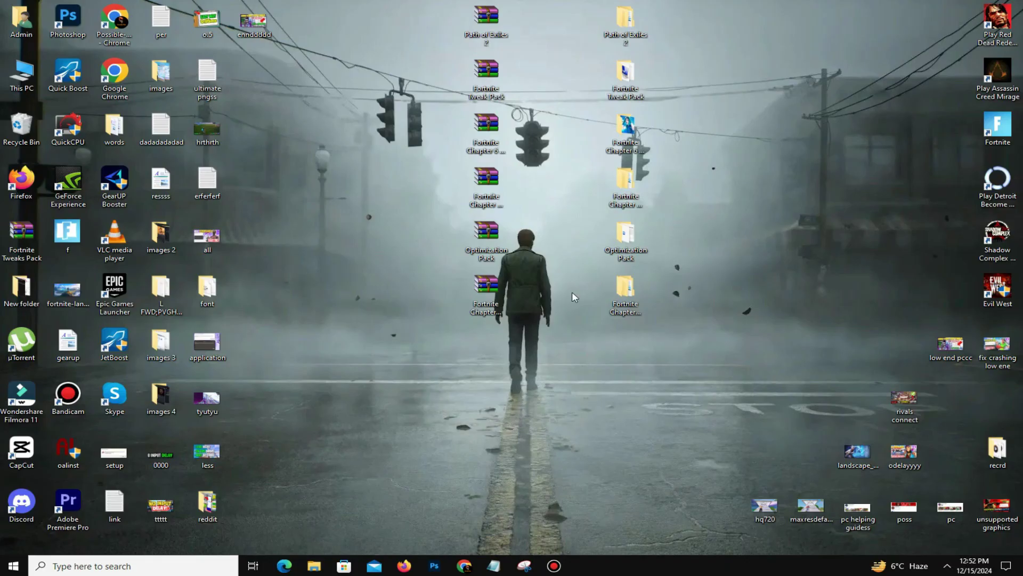
# Step: Bring up the Run box and enter %temp% in the Open field
pyautogui.press('super+r')
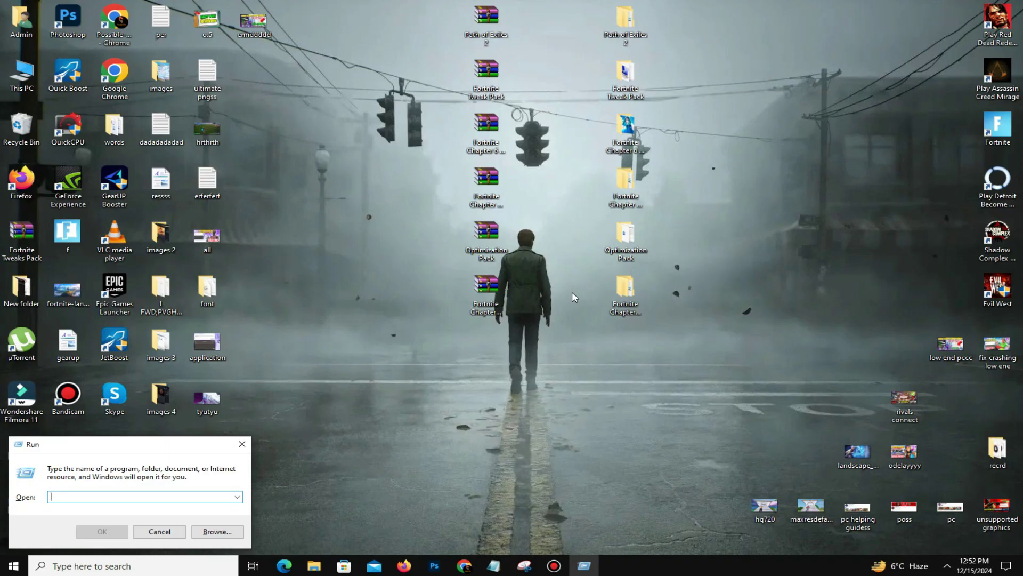
pyautogui.write('%temp%')
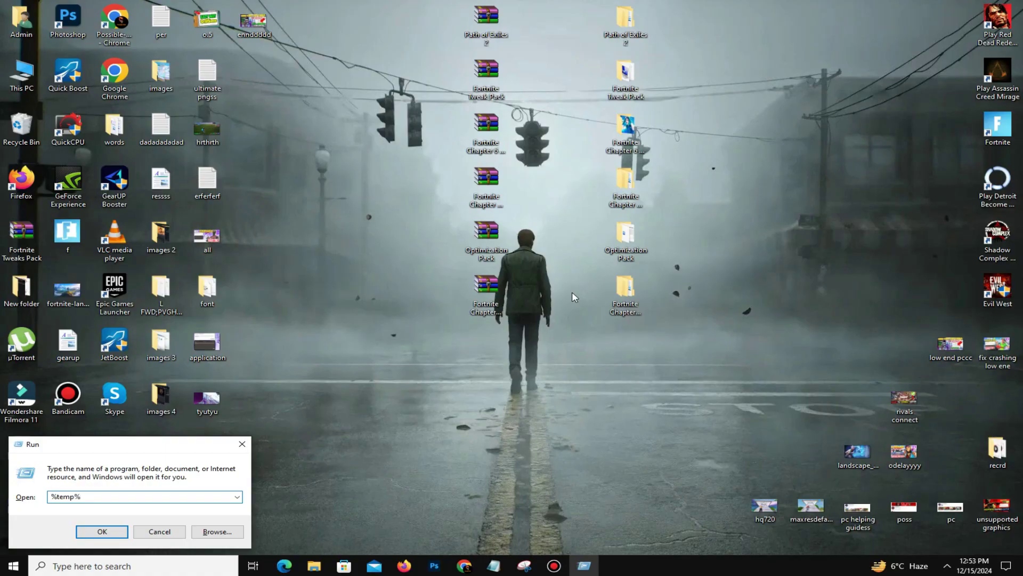
# Step: Delete all items in the Temp folder, skipping every locked item, then close the folder
pyautogui.press('Return')
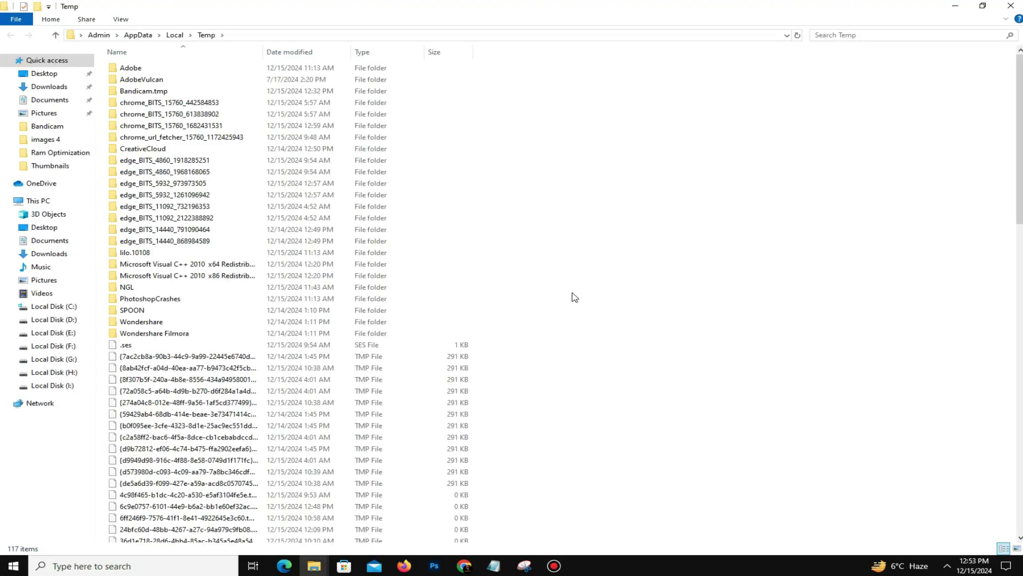
pyautogui.hotkey('ctrl', 'a')
pyautogui.rightClick(242, 261)
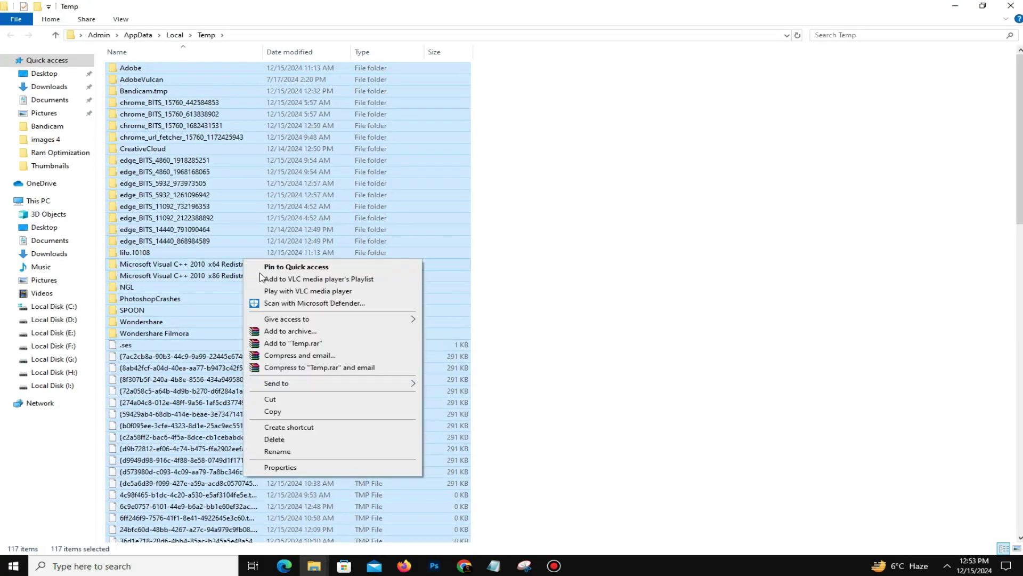
pyautogui.click(268, 440)
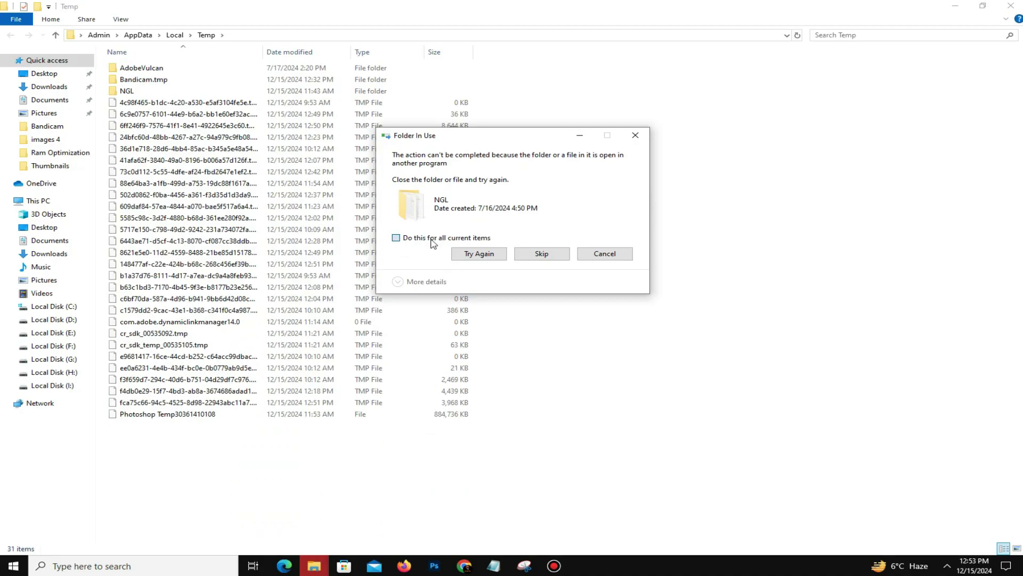
pyautogui.click(543, 255)
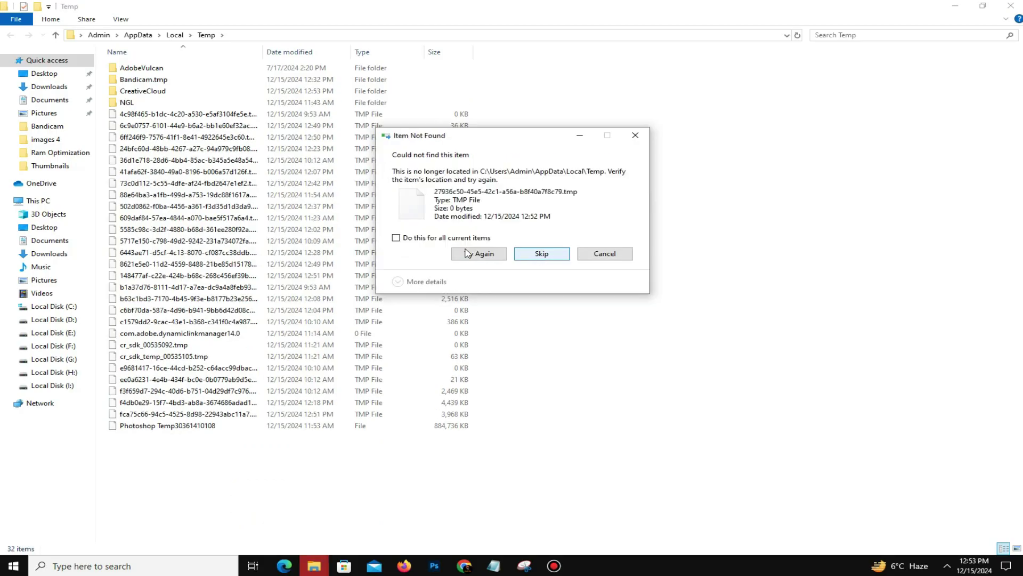
pyautogui.click(420, 238)
pyautogui.click(543, 256)
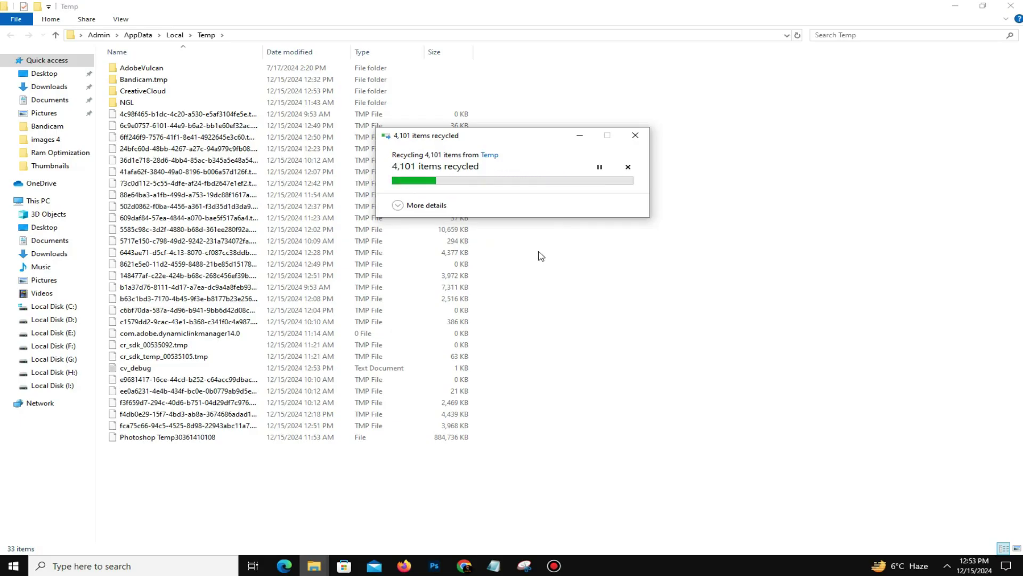
pyautogui.click(1012, 6)
# Step: Empty the Recycle Bin, confirming permanent deletion of its 93 items
pyautogui.rightClick(21, 127)
pyautogui.click(110, 157)
pyautogui.click(565, 289)
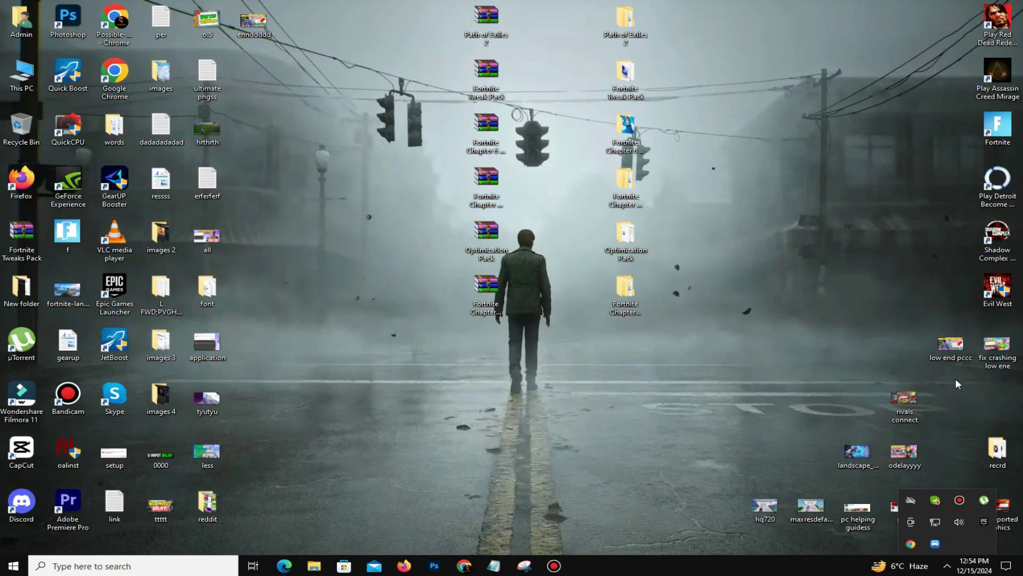
# Step: Open an administrator Command Prompt and paste 'dism /online /cleanup-image /restorehealth' from Notepad
pyautogui.click(177, 563)
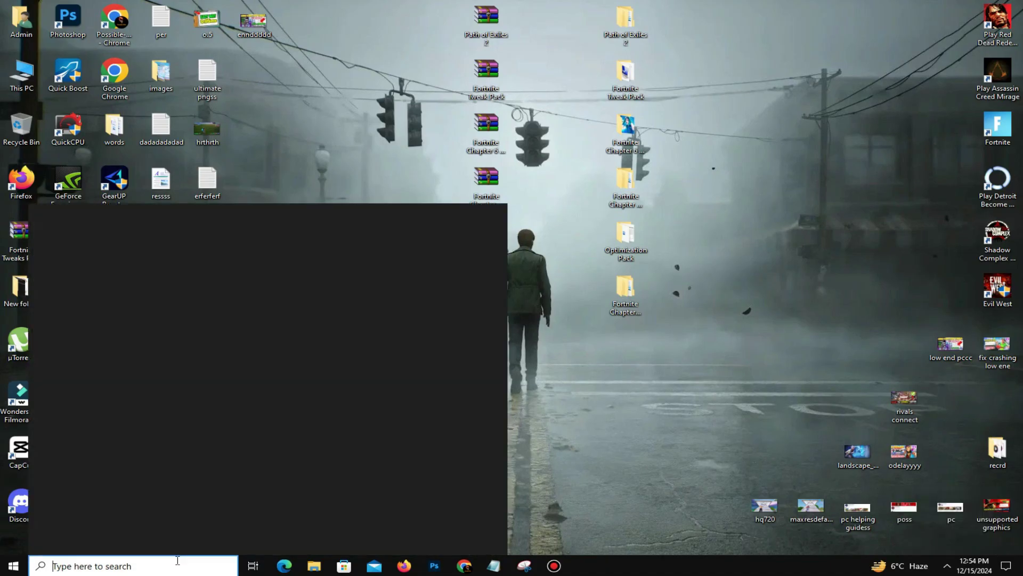
pyautogui.write('c')
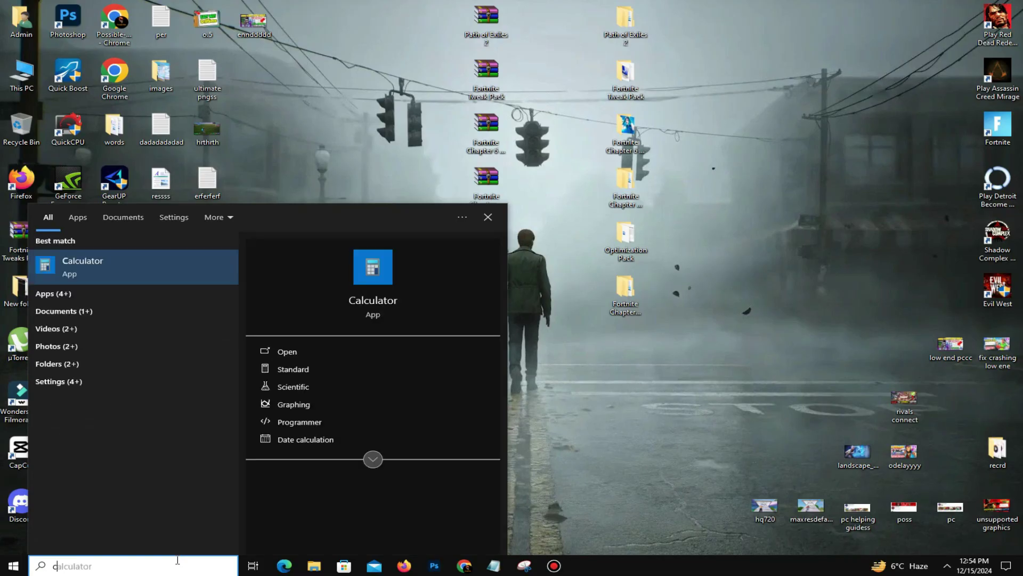
pyautogui.write('md')
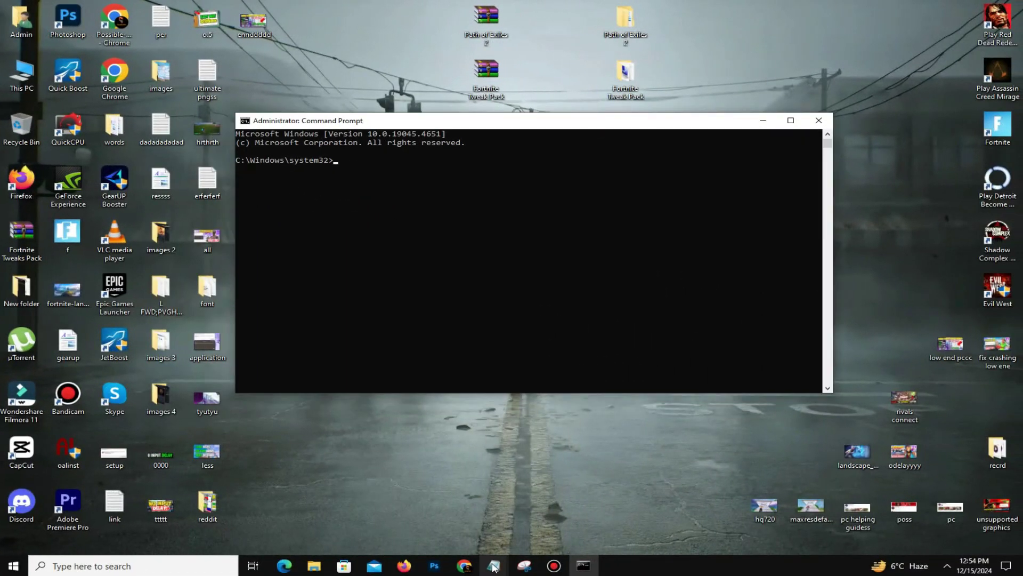
pyautogui.moveTo(494, 565)
pyautogui.click(555, 521)
pyautogui.moveTo(370, 113); pyautogui.dragTo(319, 194)
pyautogui.rightClick(385, 195)
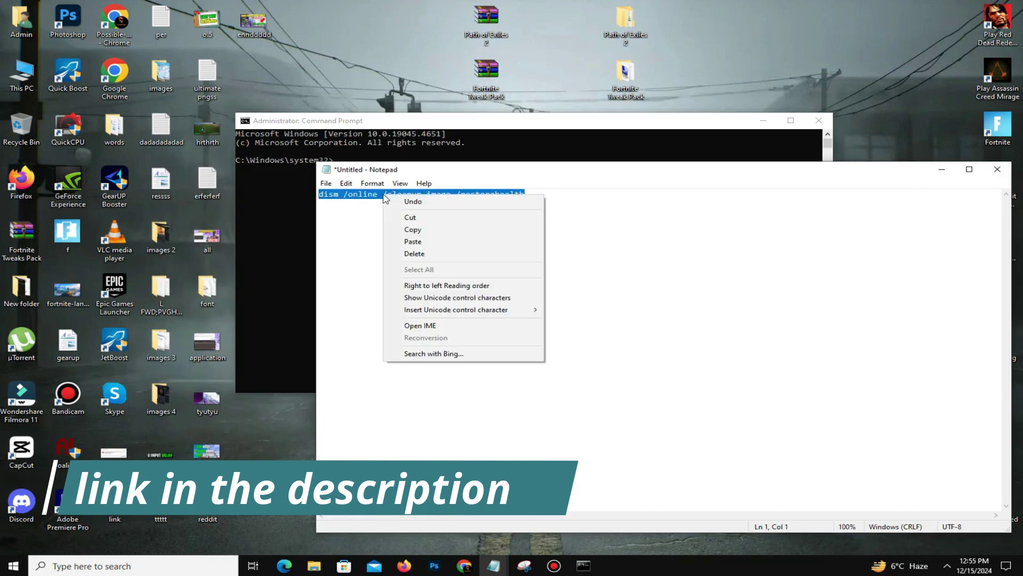
pyautogui.click(424, 230)
pyautogui.moveTo(527, 169); pyautogui.dragTo(522, 193)
pyautogui.click(347, 168)
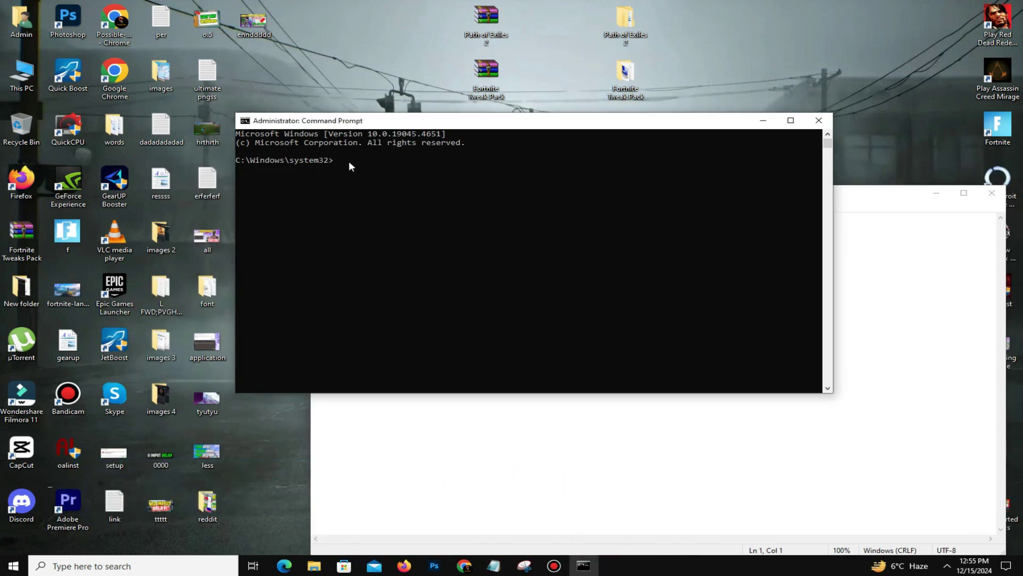
pyautogui.rightClick(347, 160)
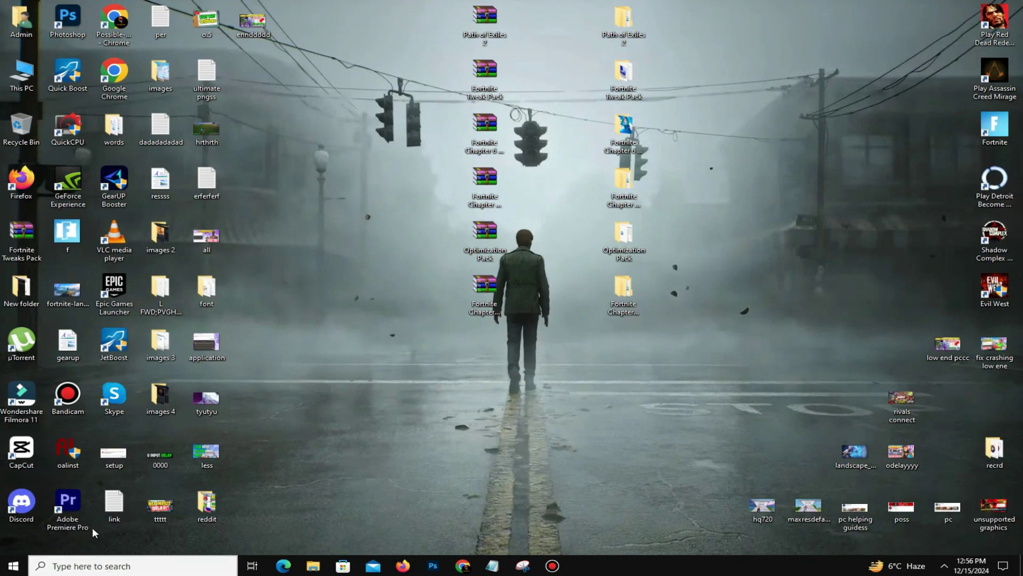
# Step: Open Windows PowerShell from search and run the debloat script removing Clipchamp, Bing News and others
pyautogui.click(113, 566)
pyautogui.write('win')
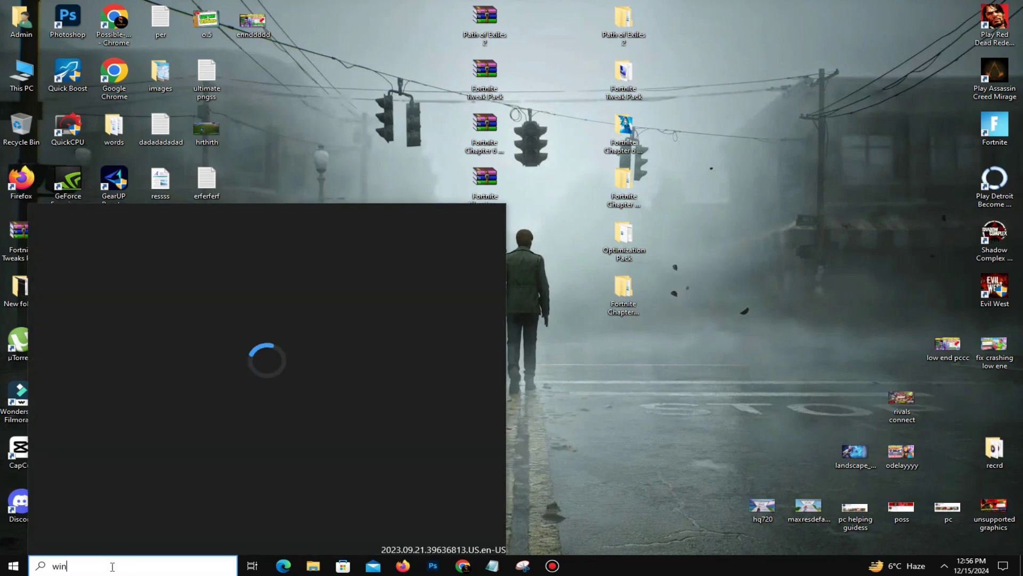
pyautogui.write('dows')
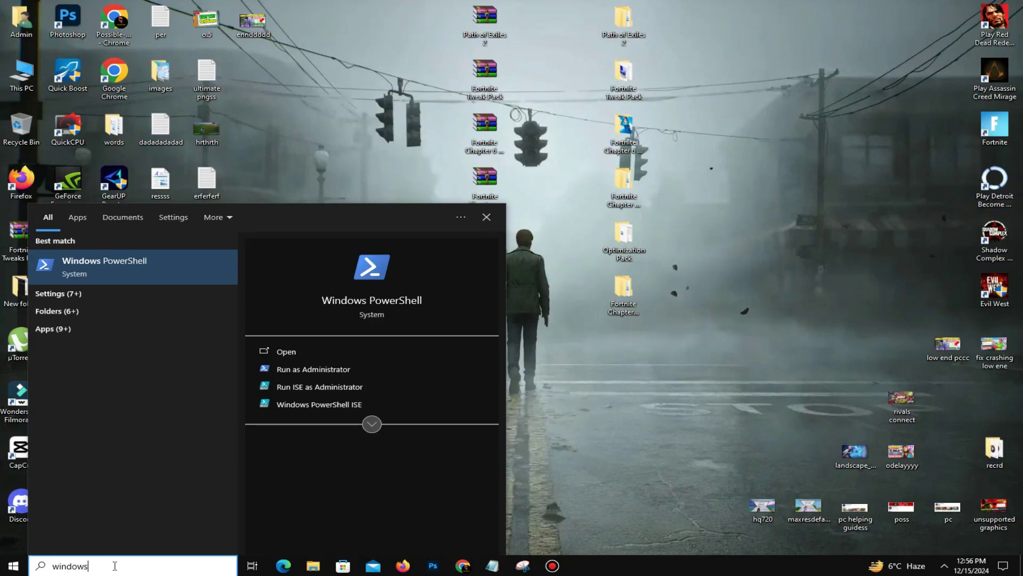
pyautogui.click(177, 267)
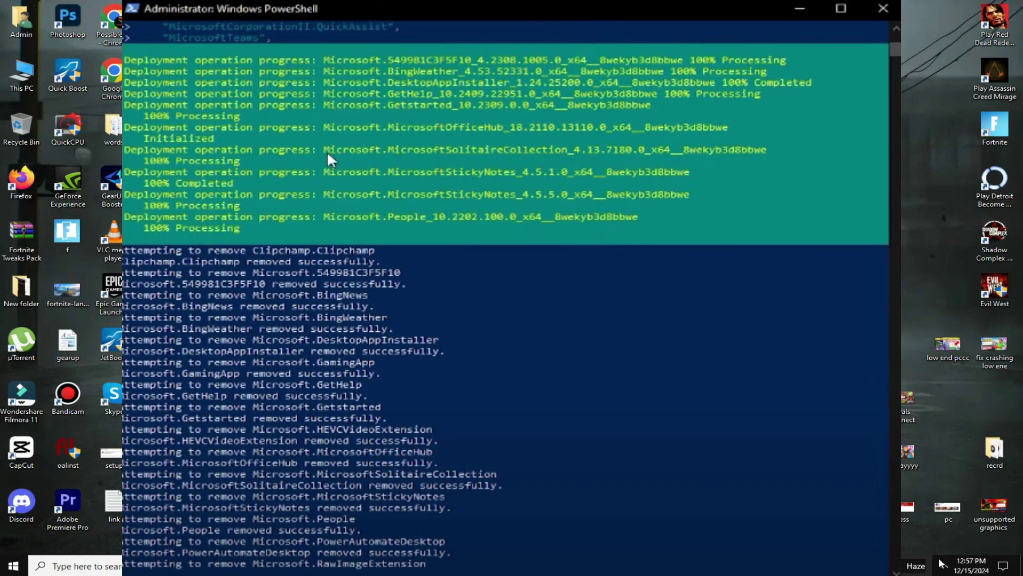
pyautogui.click(944, 567)
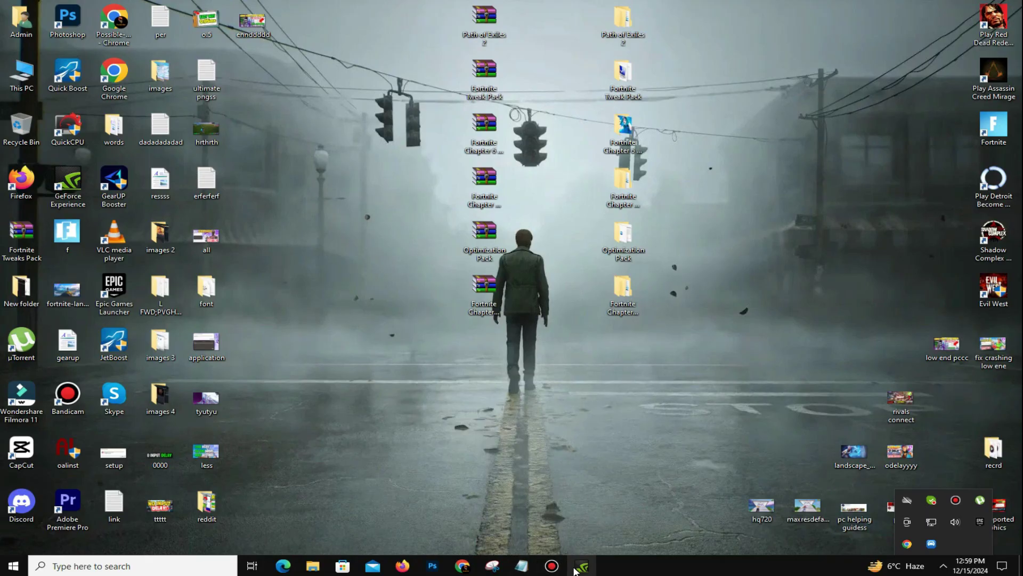
# Step: In GeForce Experience's Drivers tab, check for updates, confirming driver 536.23 is current
pyautogui.click(582, 566)
pyautogui.click(271, 121)
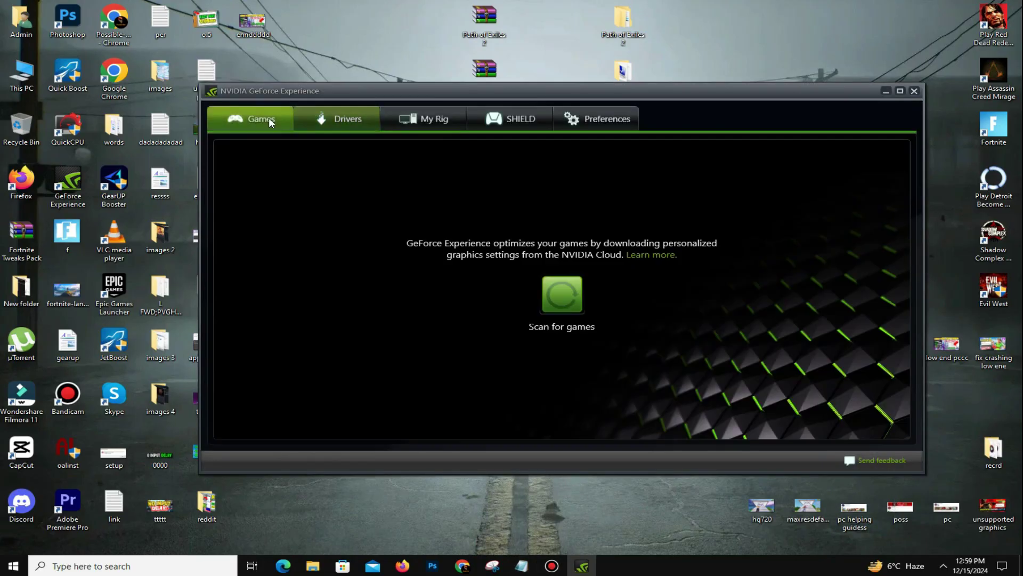
pyautogui.click(347, 125)
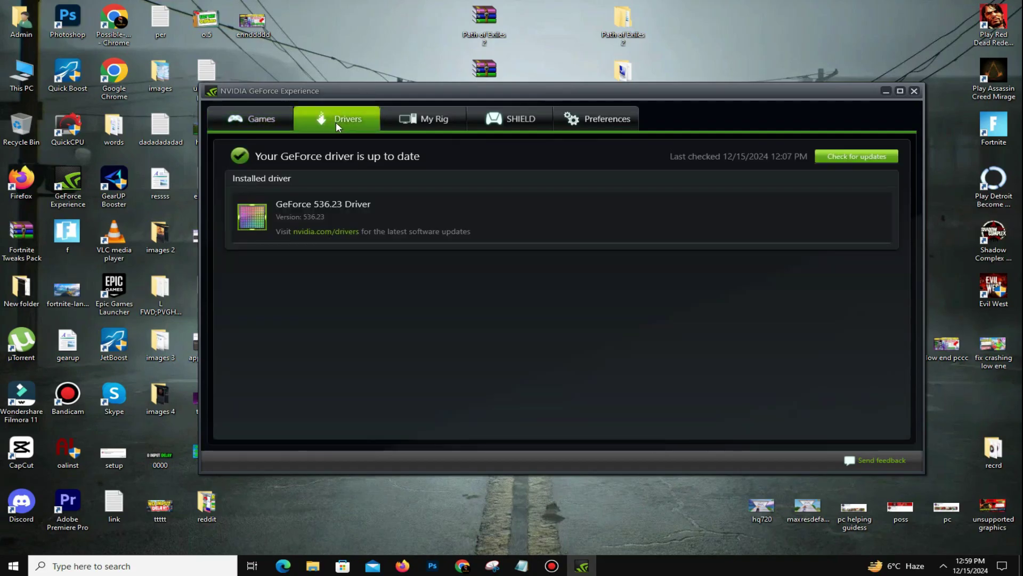
pyautogui.click(851, 159)
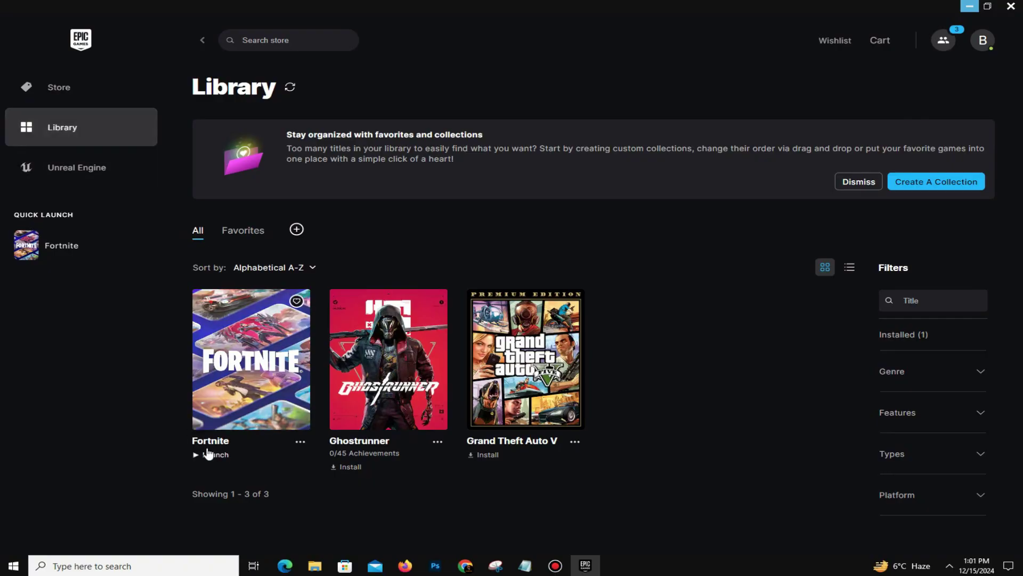
# Step: Scroll to Fortnite in the Epic Library and choose Manage from its '...' menu
pyautogui.scroll(-1, 235, 413)
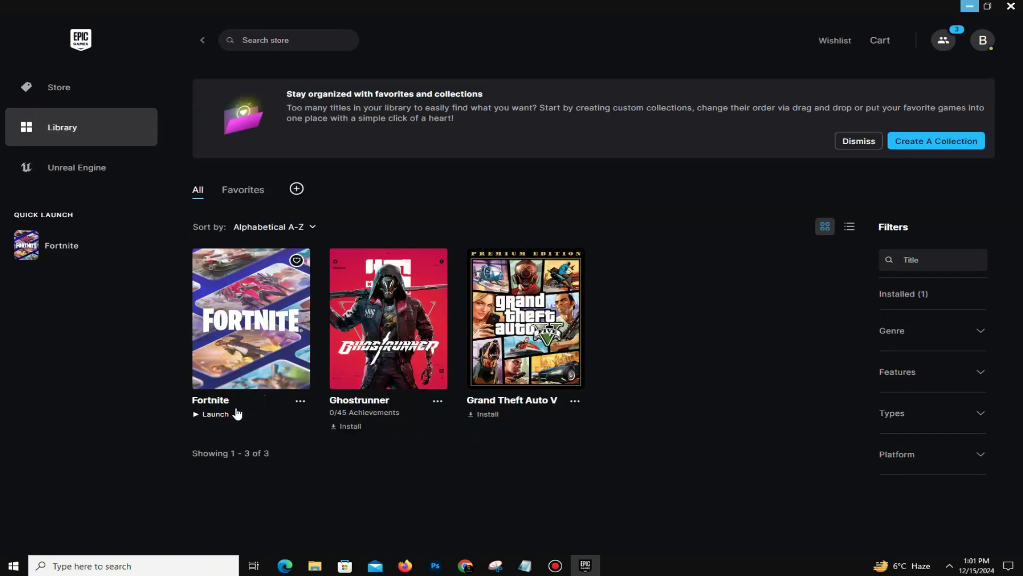
pyautogui.click(300, 402)
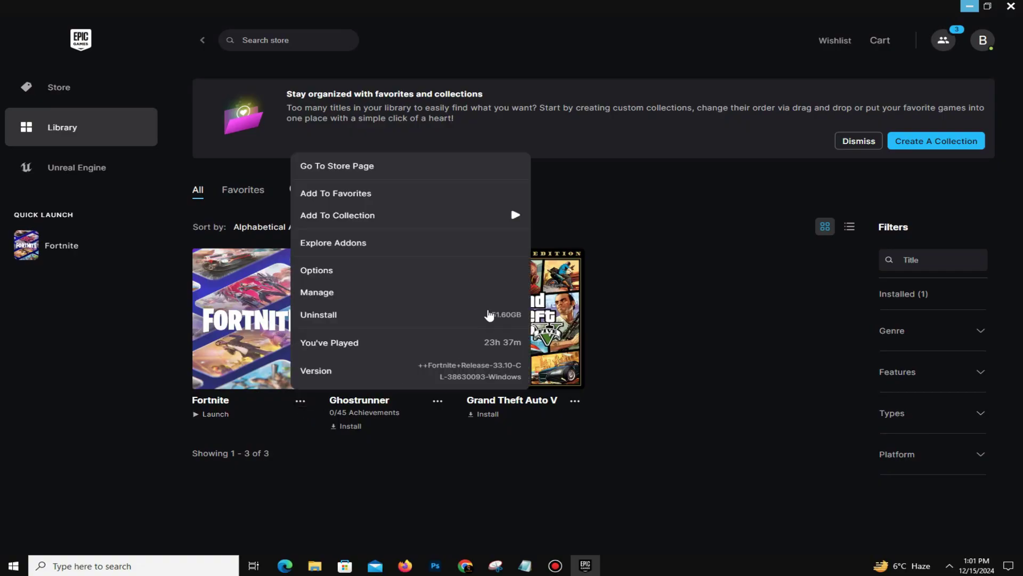
pyautogui.click(328, 294)
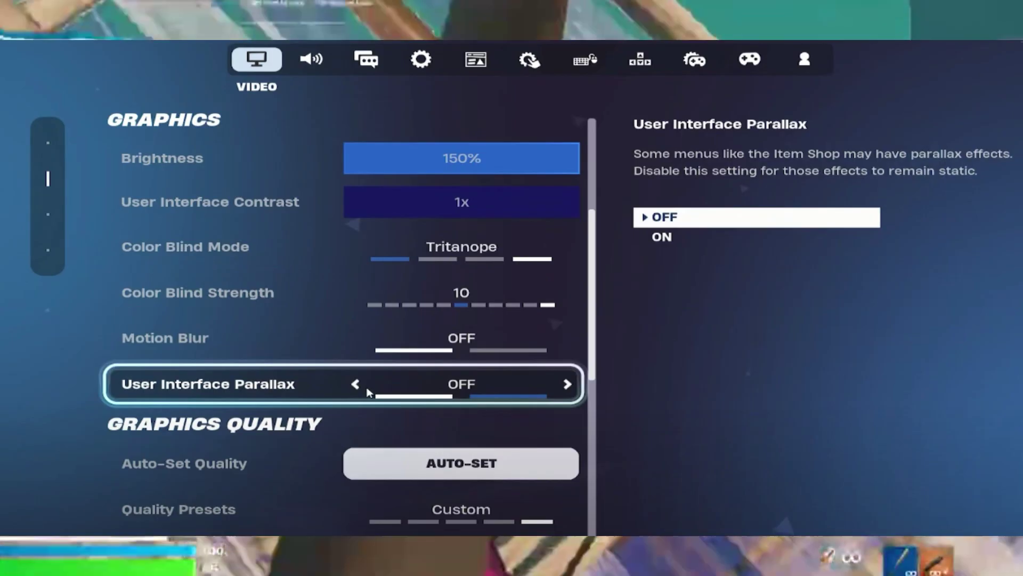
# Step: Scroll through Fortnite's Video graphics settings, with Motion Blur and UI Parallax off
pyautogui.scroll(-3, 367, 392)
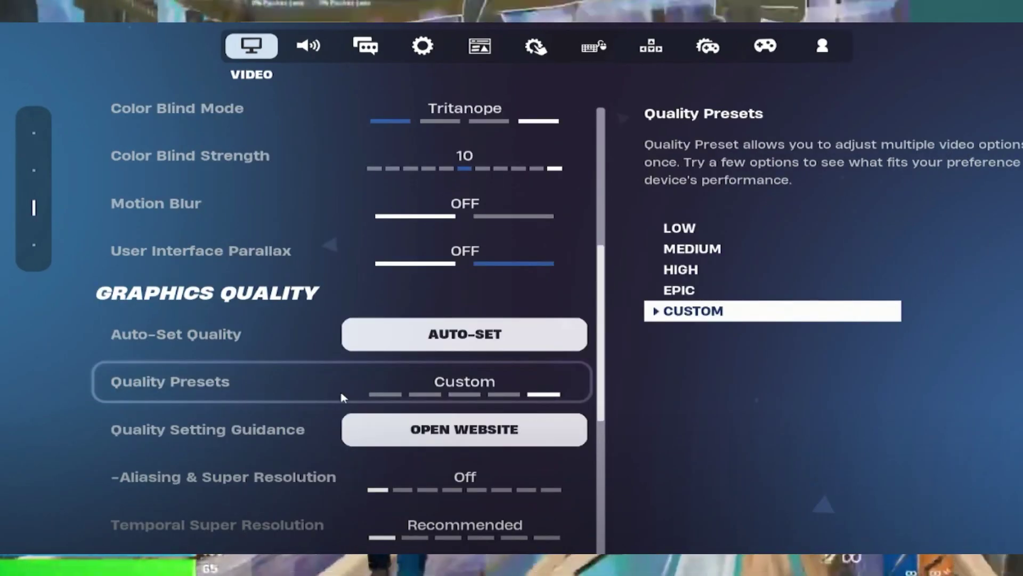
pyautogui.scroll(-5, 341, 397)
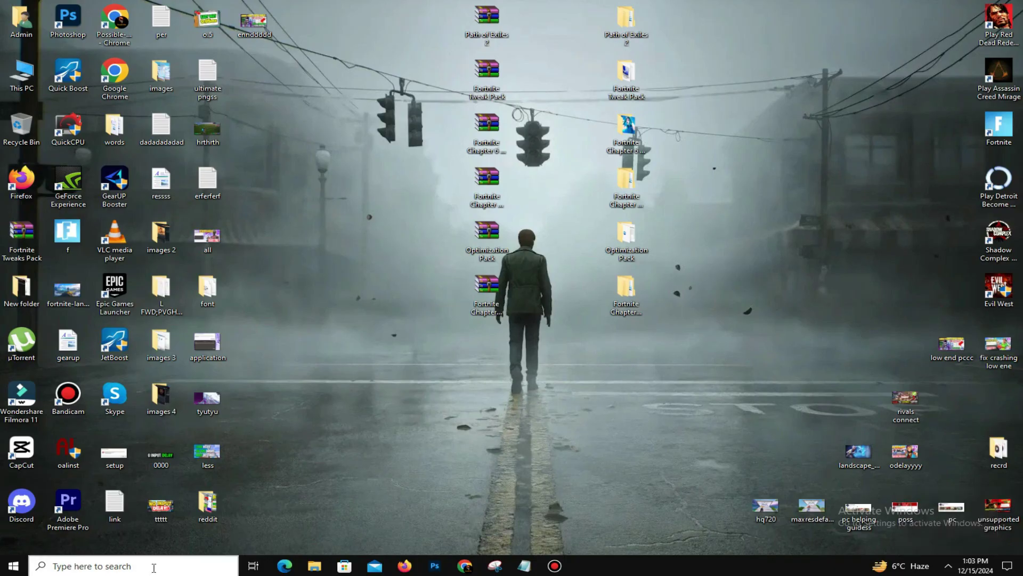
pyautogui.click(136, 567)
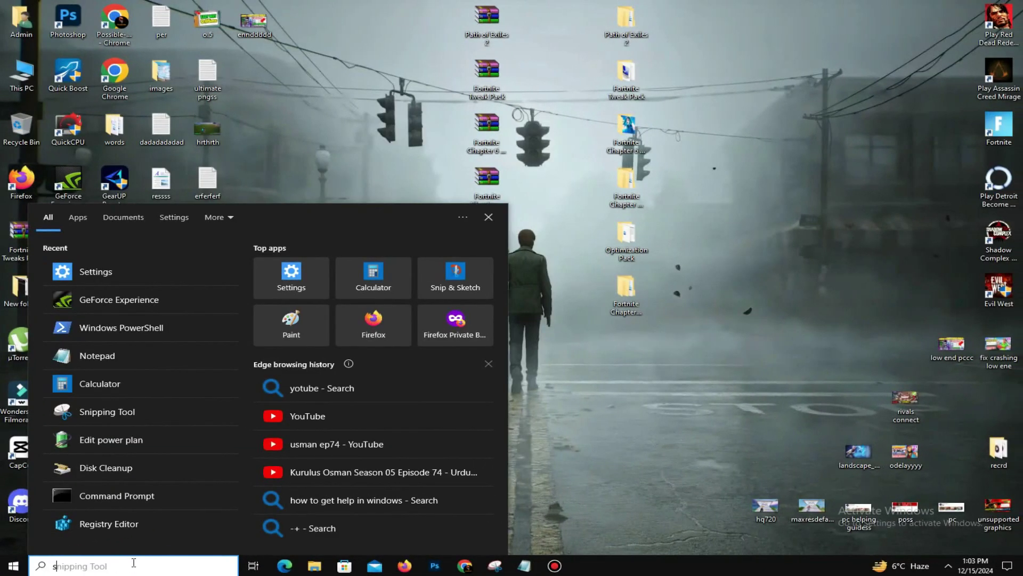
pyautogui.write('services')
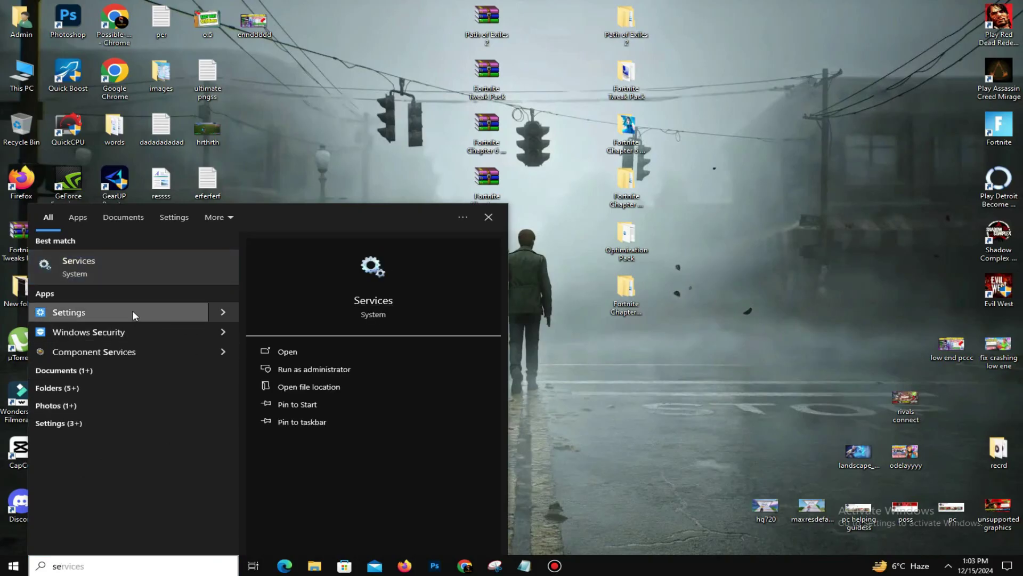
pyautogui.click(132, 311)
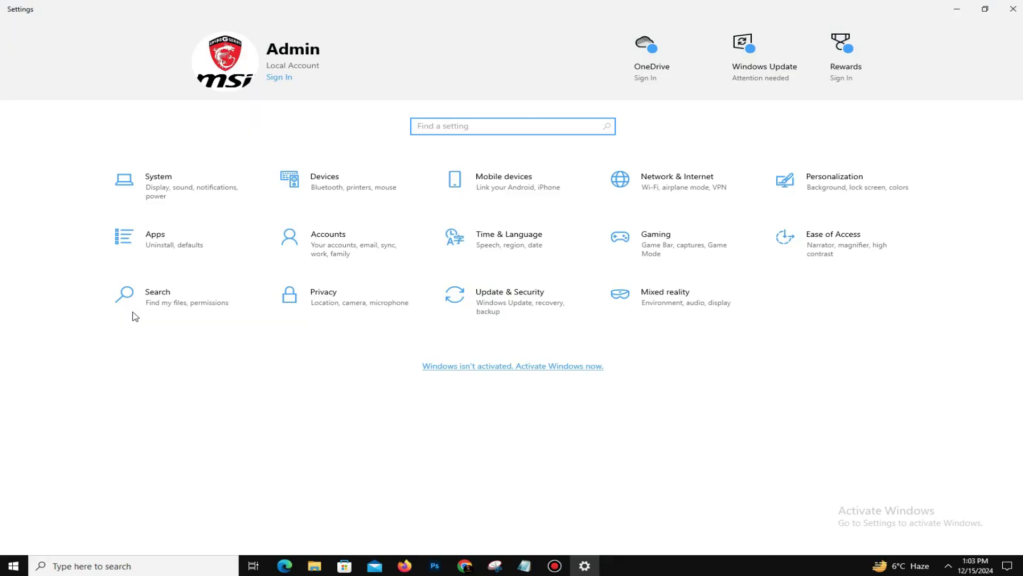
pyautogui.click(678, 252)
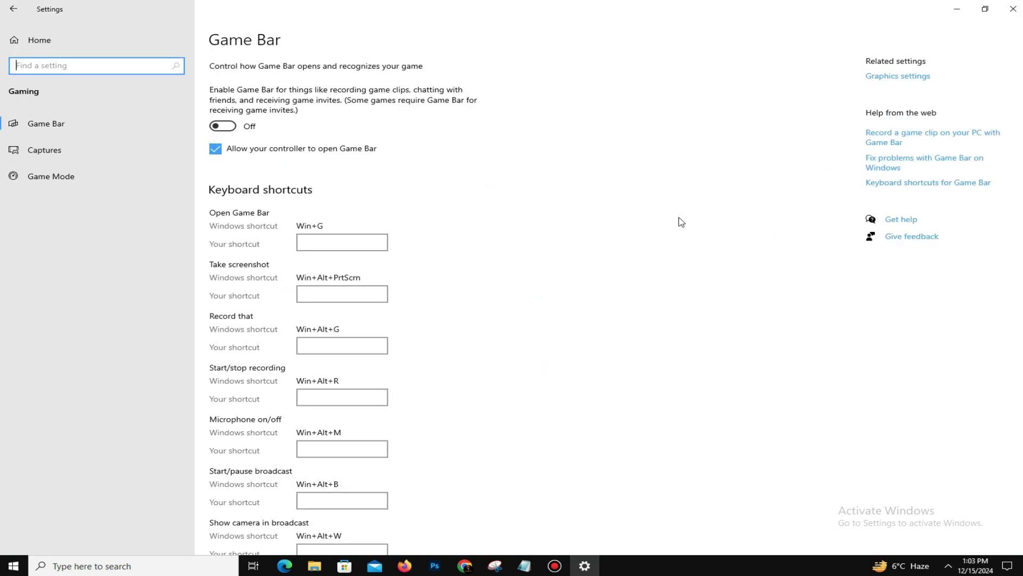
pyautogui.click(54, 182)
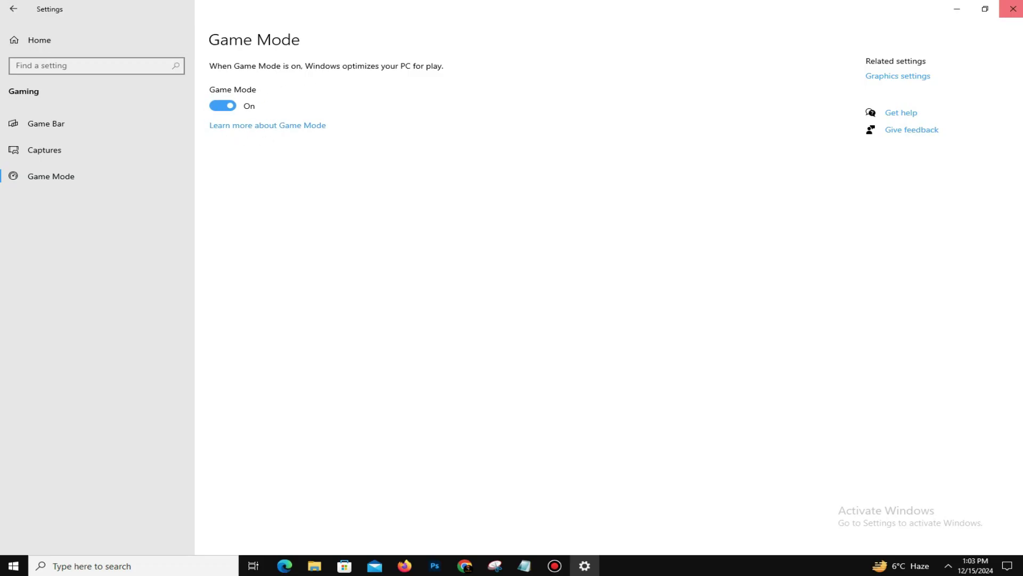
pyautogui.click(1013, 9)
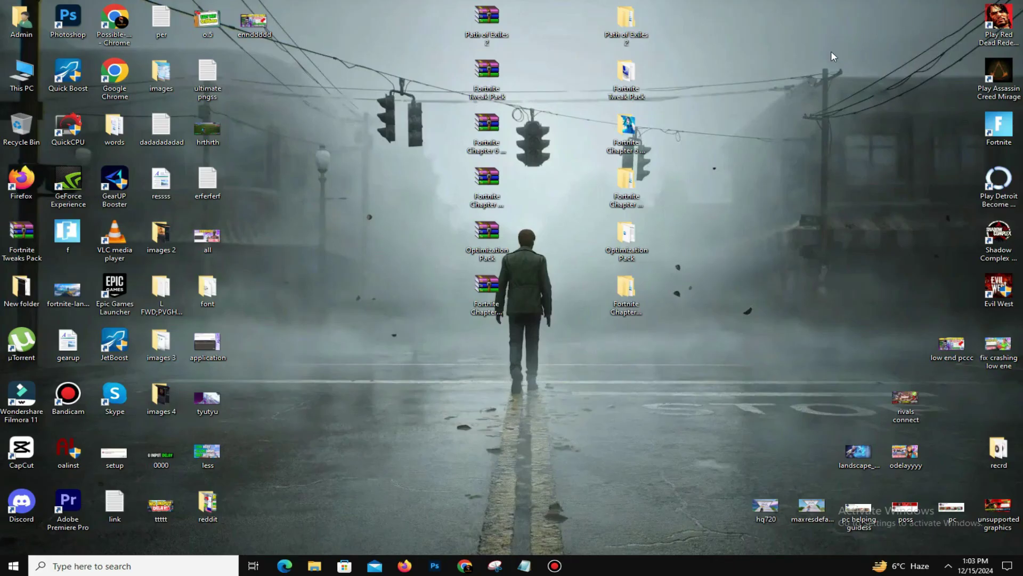